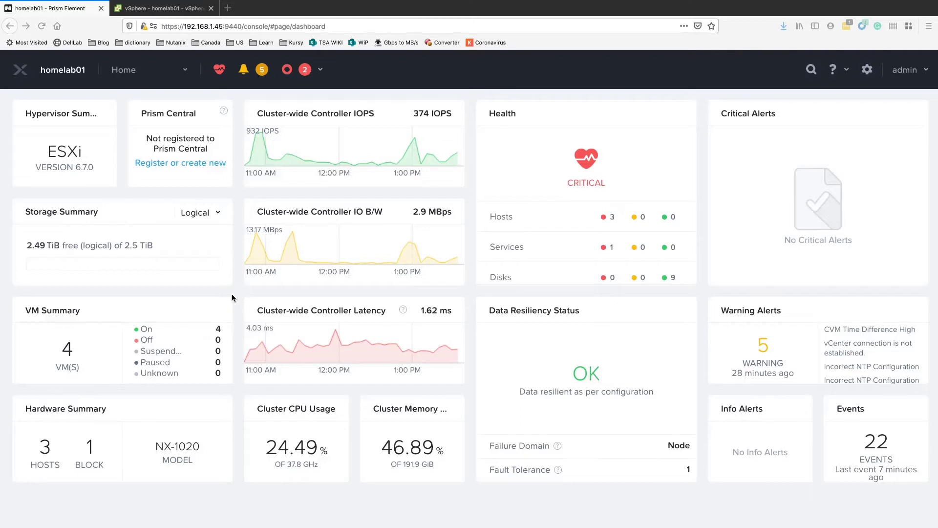
# - Check in Prism Settings that vCenter 192.168.1.64 is registered and shows Connected
pyautogui.click(185, 70)
pyautogui.click(125, 331)
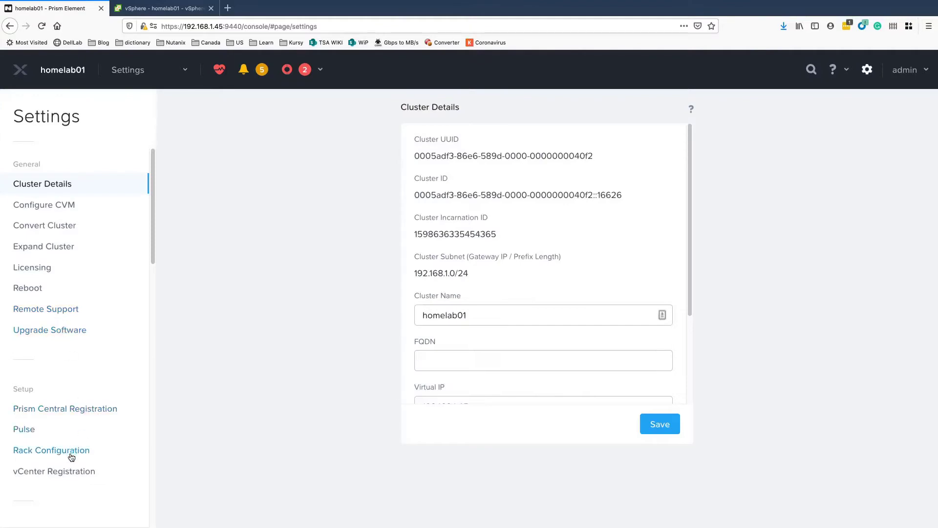
pyautogui.click(67, 471)
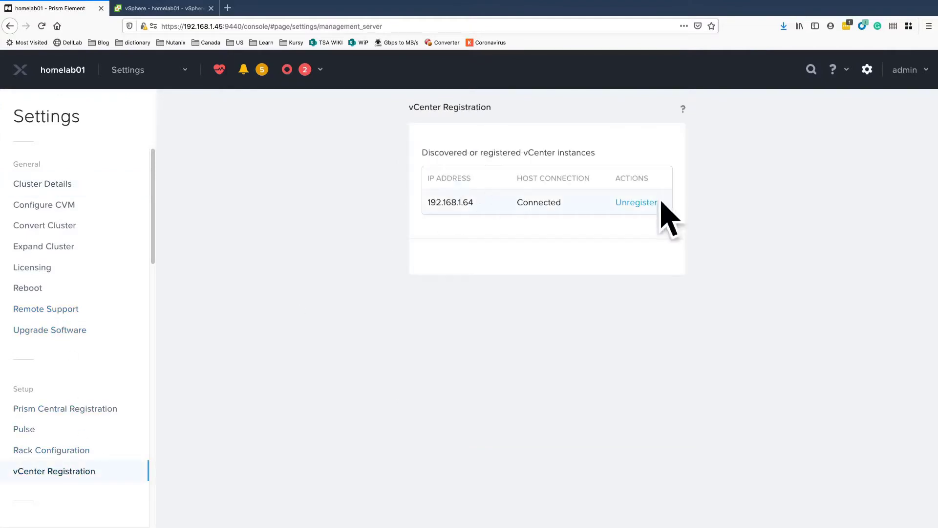
pyautogui.click(152, 9)
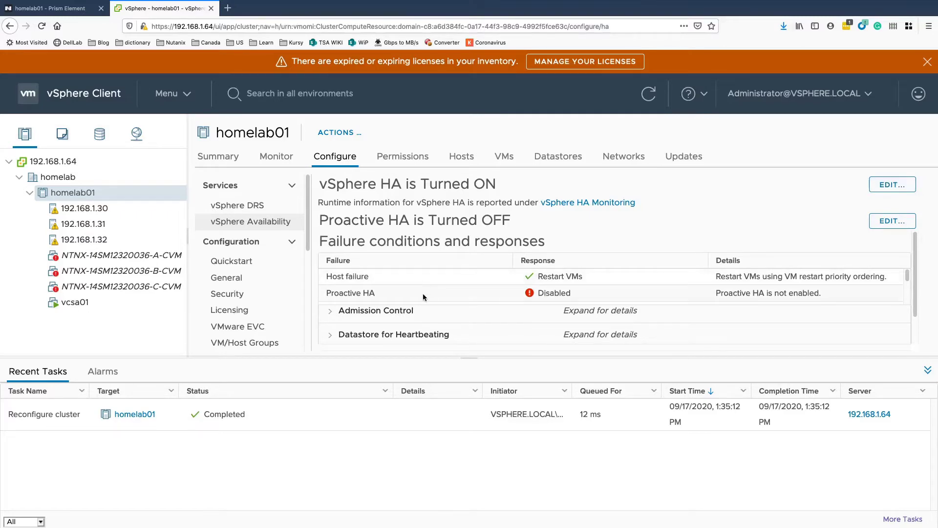
# - Review homelab01's HA admission control and failure responses without saving, then check its DRS settings
pyautogui.click(892, 184)
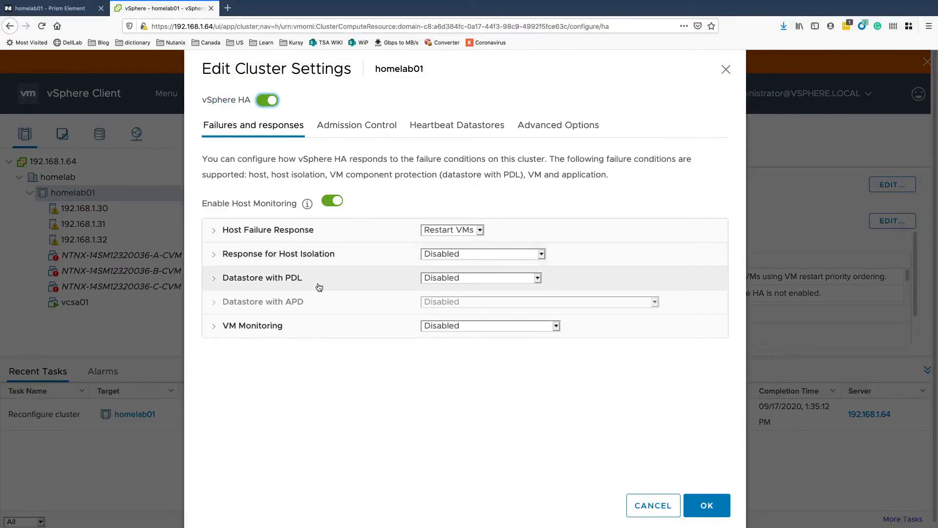
pyautogui.click(368, 133)
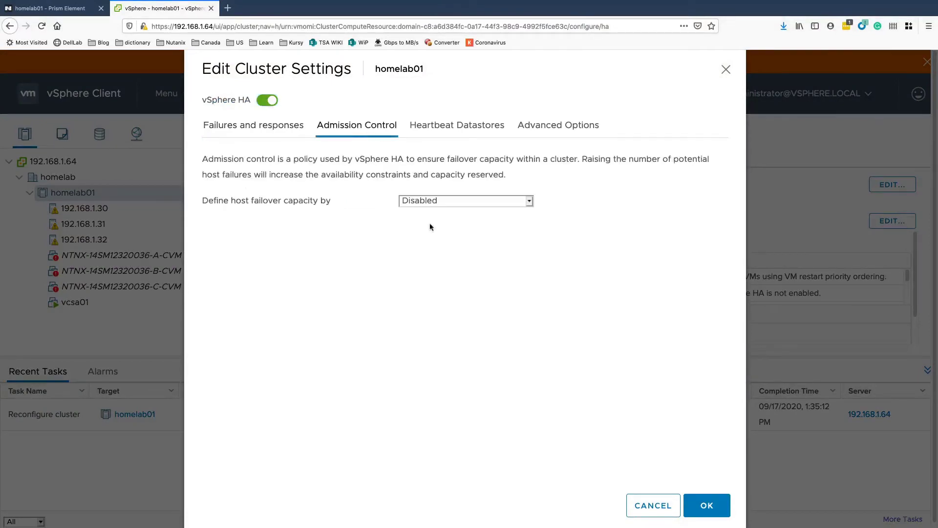
pyautogui.click(277, 128)
pyautogui.click(659, 507)
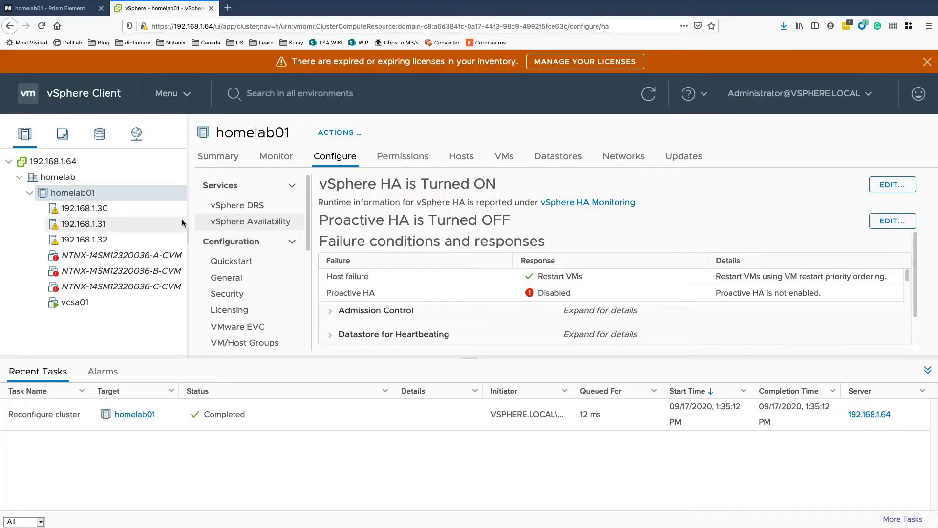
pyautogui.click(249, 211)
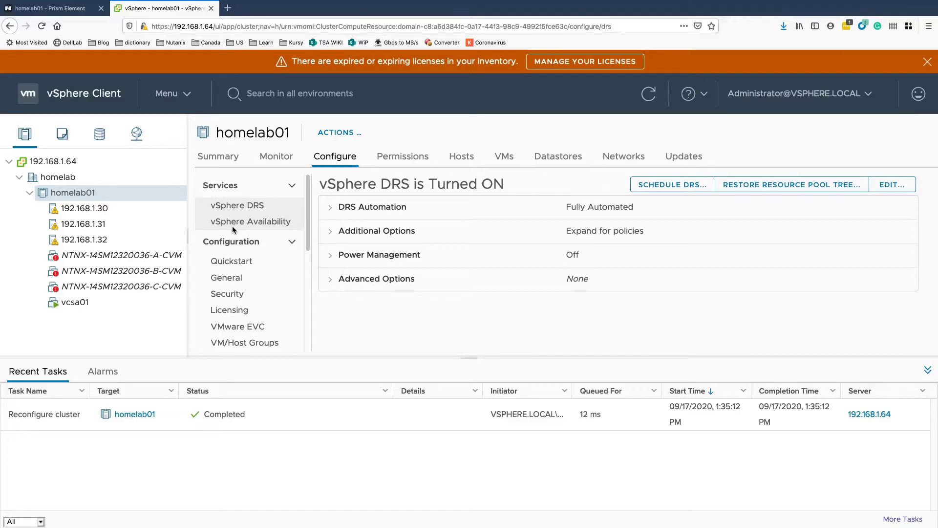
# - Show the Hypervisor upgrade options: current 6.7.0, with 7.0.0-15843807 available
pyautogui.click(75, 9)
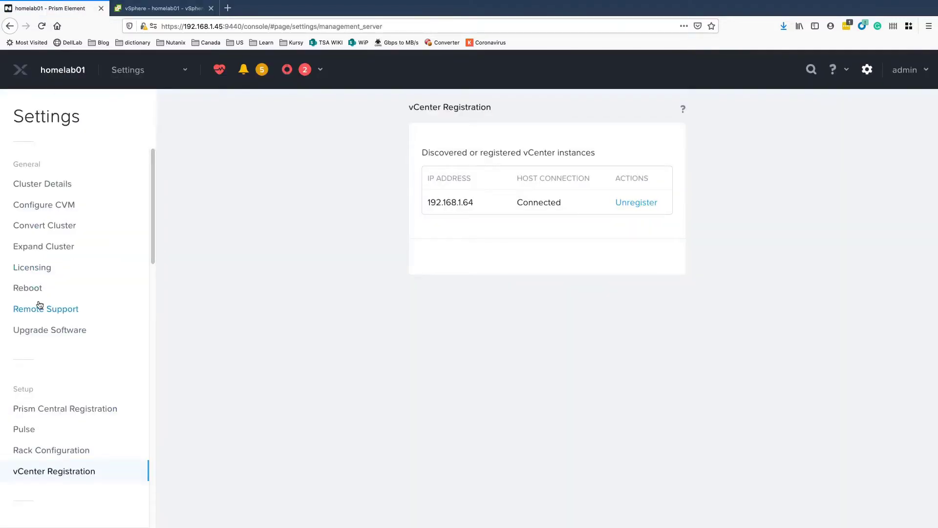
pyautogui.click(47, 338)
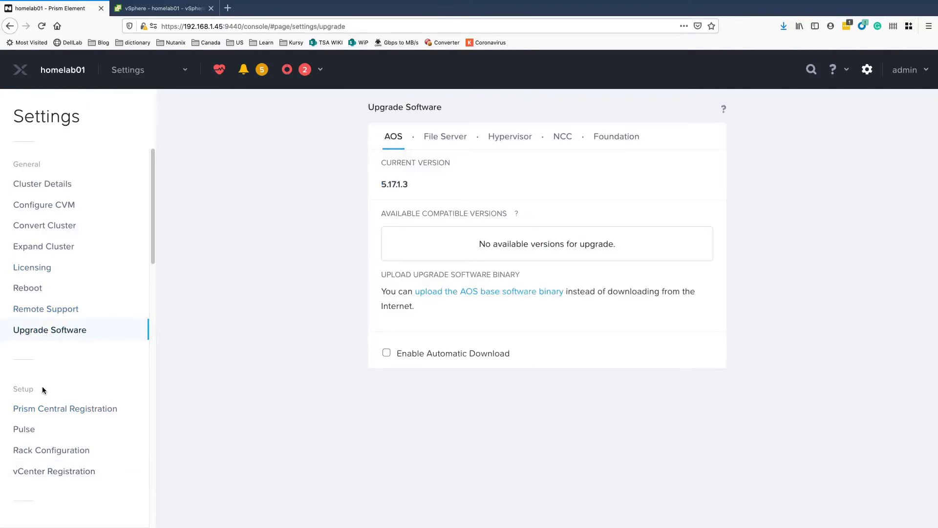
pyautogui.click(509, 140)
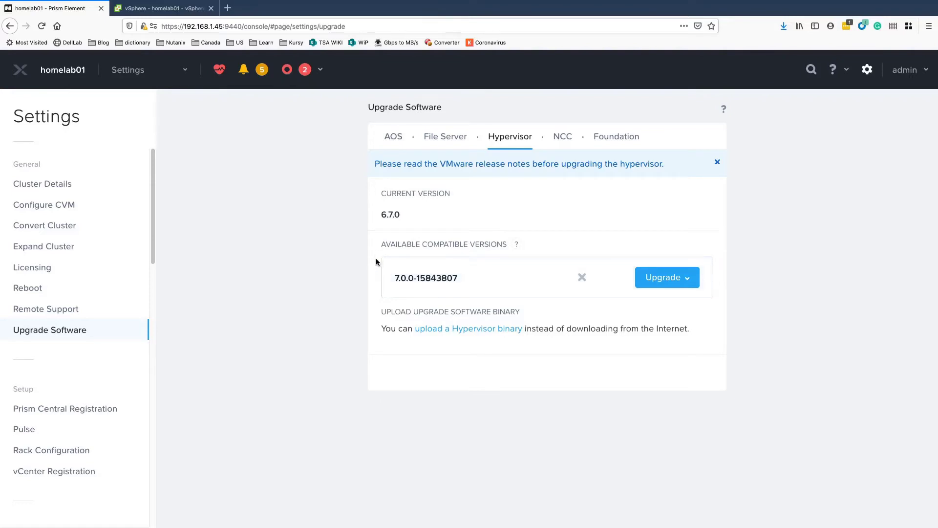
pyautogui.click(464, 334)
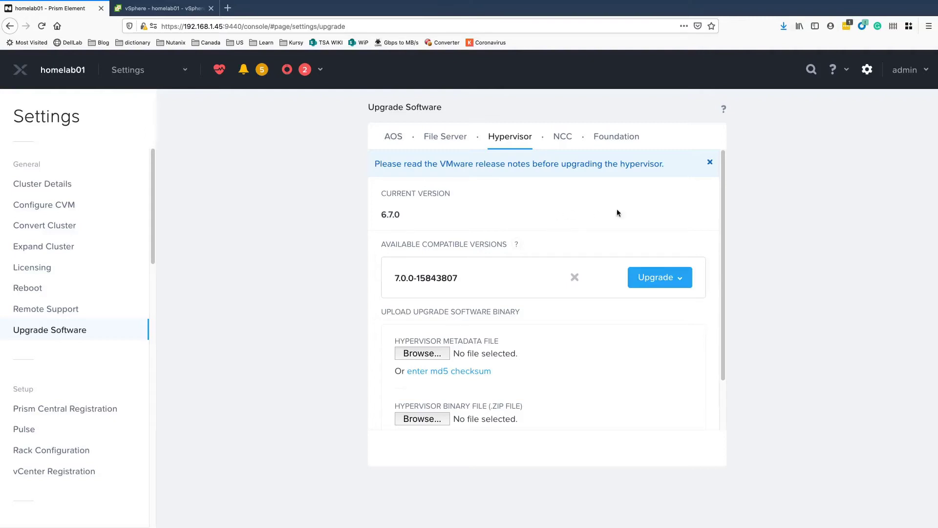
pyautogui.click(662, 284)
# - Start the 7.0.0-15843807 upgrade and enter vCenter IP 192.168.1.64 and the vsphere.local administrator username
pyautogui.click(639, 300)
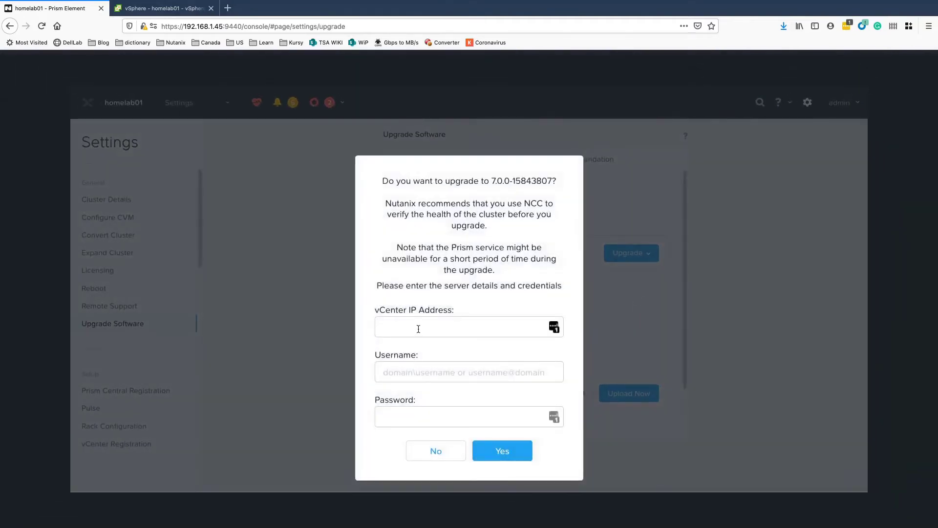
pyautogui.click(418, 329)
pyautogui.click(152, 8)
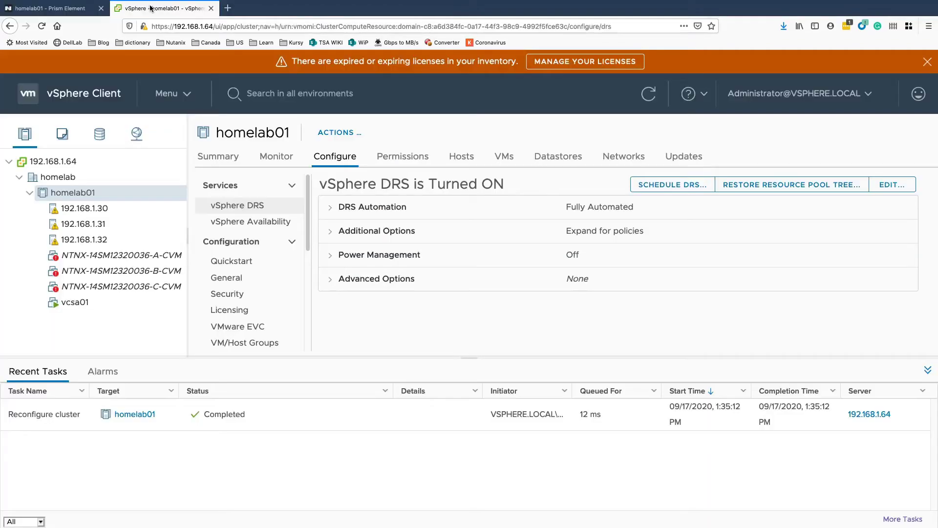
pyautogui.click(88, 10)
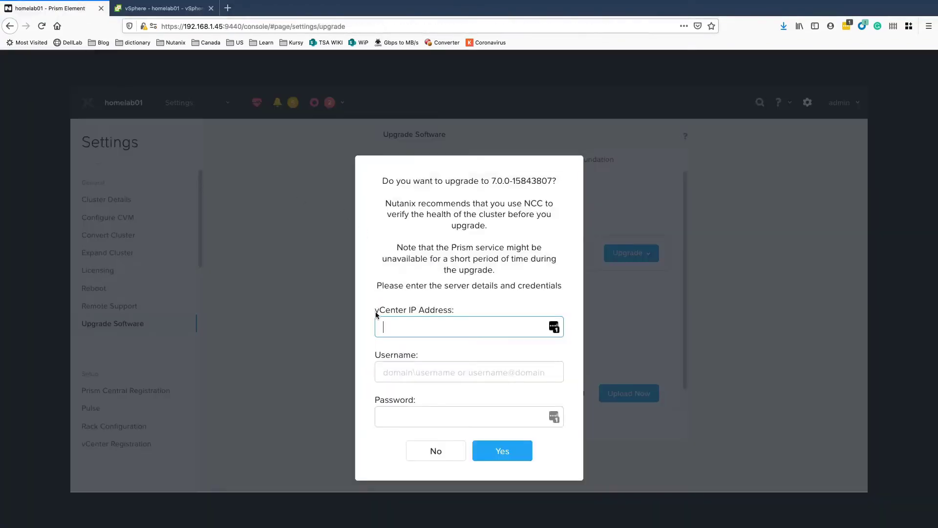
pyautogui.write('192.168.1.64')
pyautogui.click(421, 373)
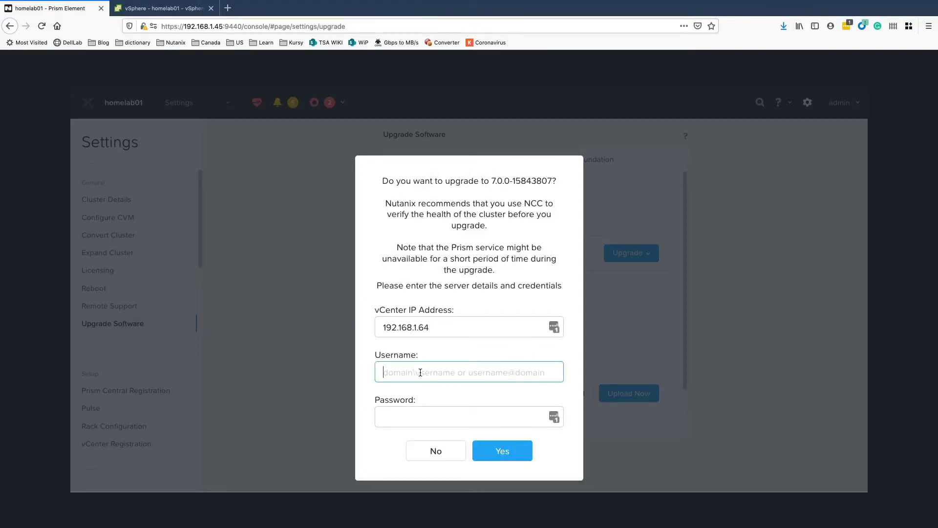
pyautogui.write('administartor')
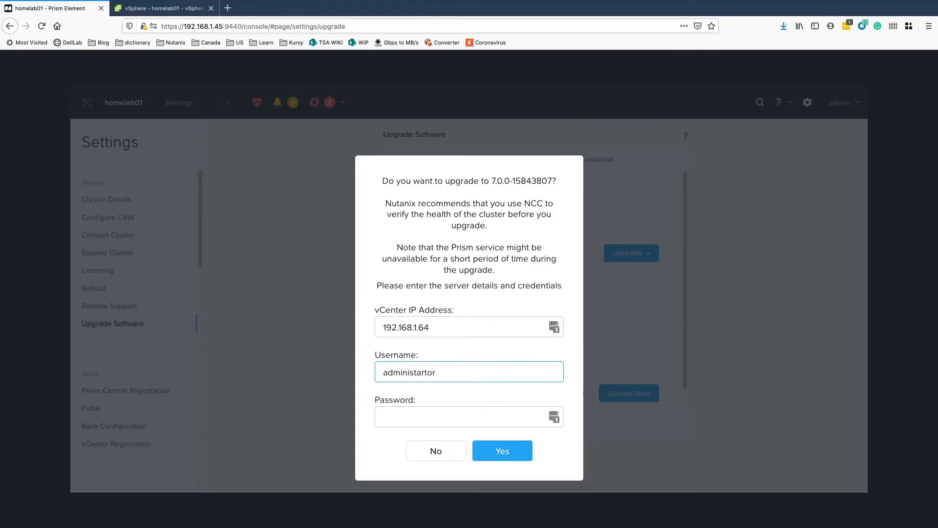
pyautogui.write('\\')
pyautogui.press('BackSpace')
pyautogui.write('@vsphere.local')
pyautogui.press('Tab')
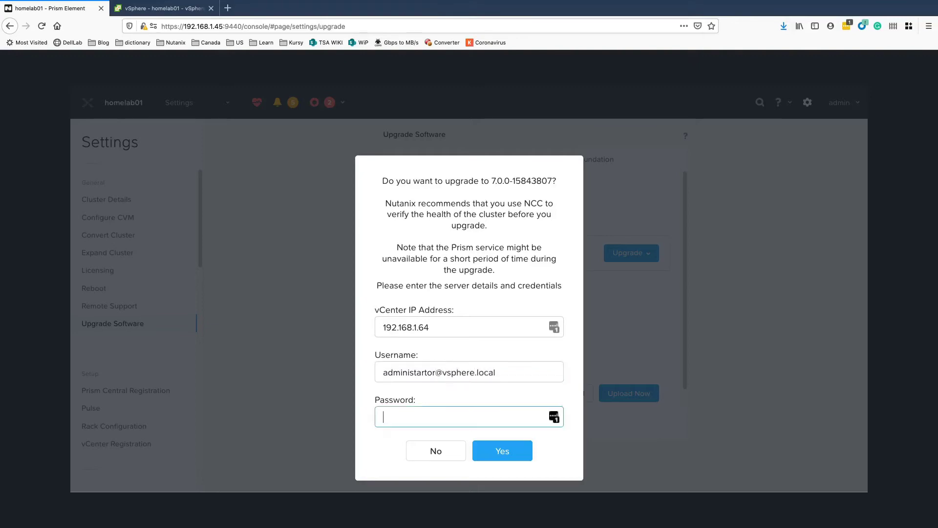
# - Copy the vCenter password from LastPass, paste it into the upgrade dialog, and confirm
pyautogui.click(161, 9)
pyautogui.click(846, 28)
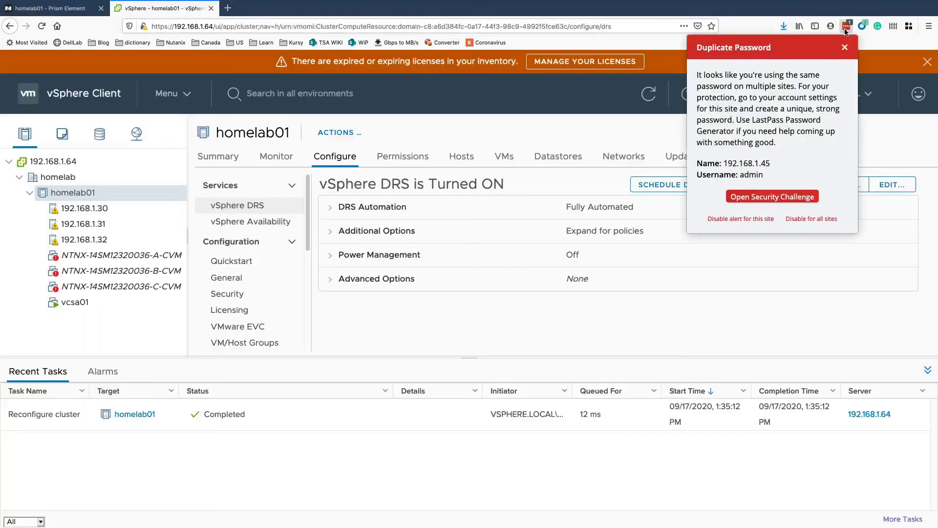
pyautogui.click(846, 30)
pyautogui.click(845, 29)
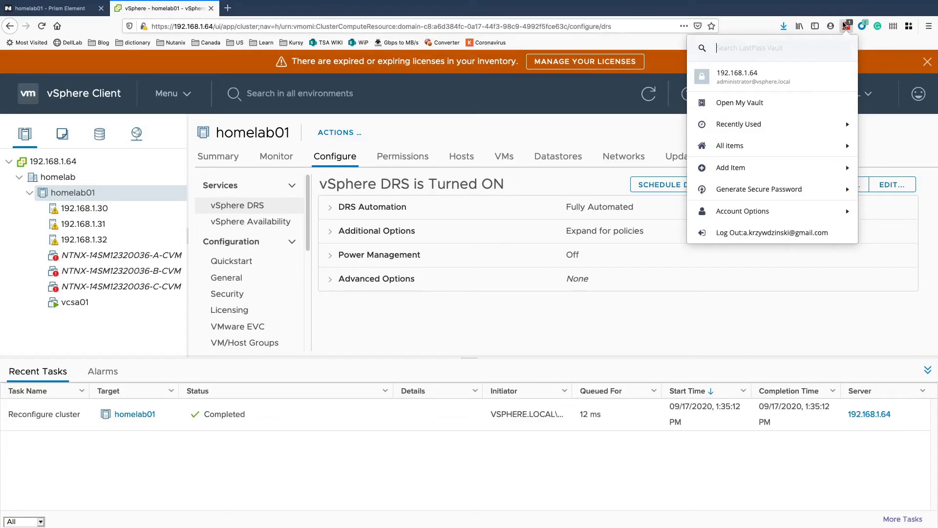
pyautogui.moveTo(824, 84)
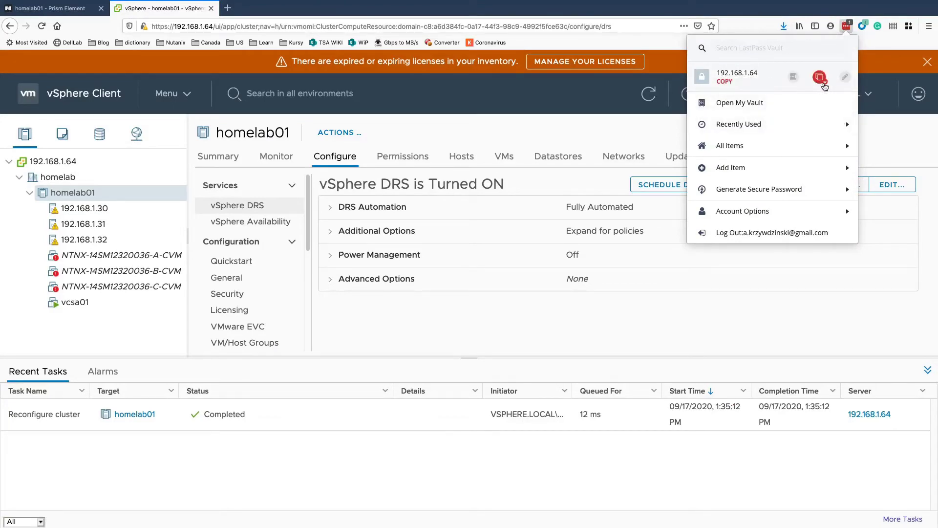
pyautogui.click(820, 78)
pyautogui.click(801, 120)
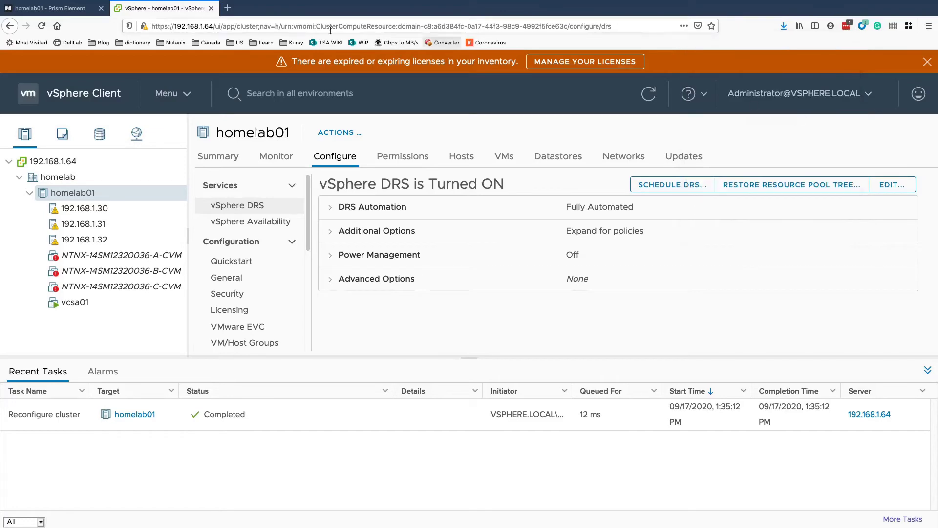
pyautogui.click(48, 10)
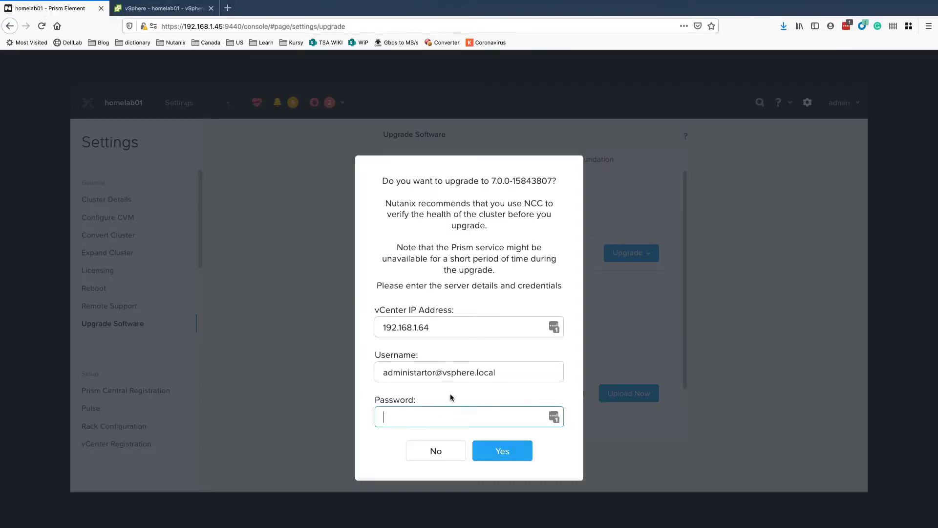
pyautogui.hotkey('ctrl', 'v')
pyautogui.click(498, 454)
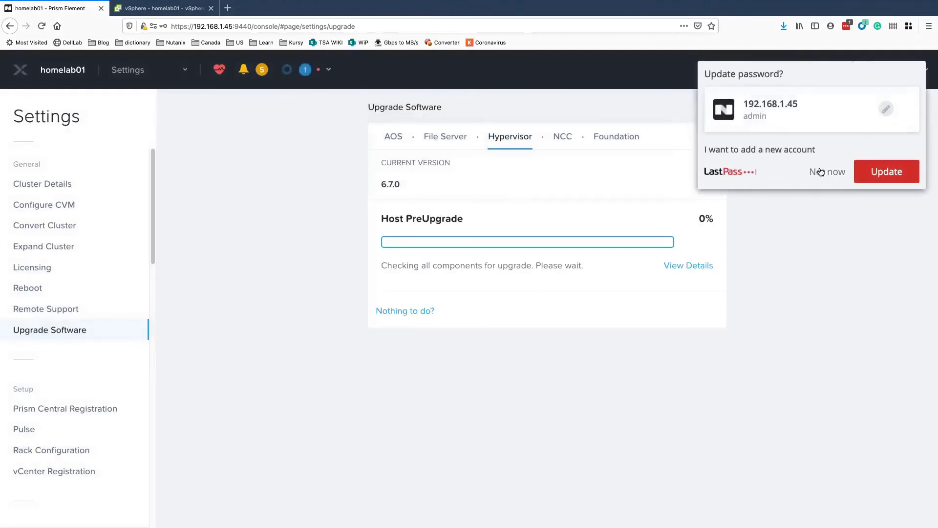
# - Decline LastPass's password update prompt while the hypervisor upgrade progresses across the hosts
pyautogui.click(831, 171)
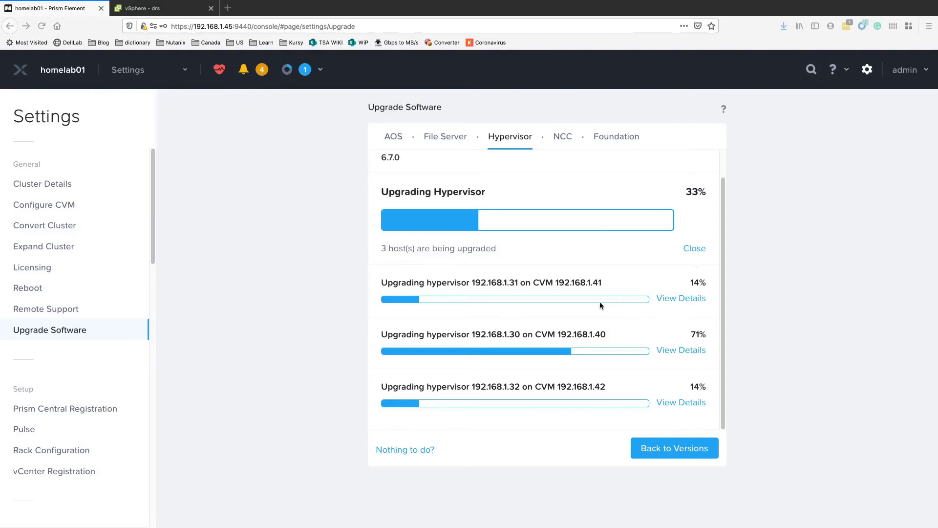
pyautogui.click(167, 14)
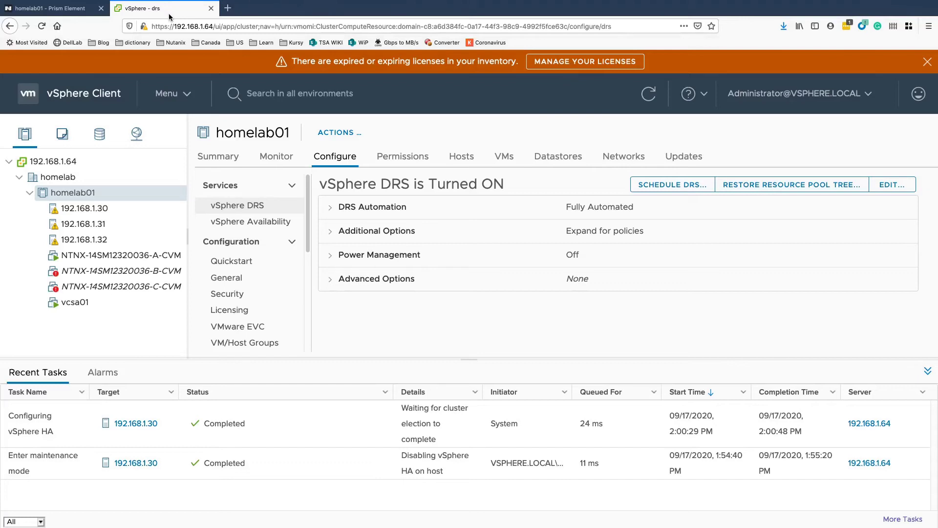
# - Compare hosts 192.168.1.30, .31 and .32 summaries, ending on .30 running ESXi 7.0.0
pyautogui.click(159, 210)
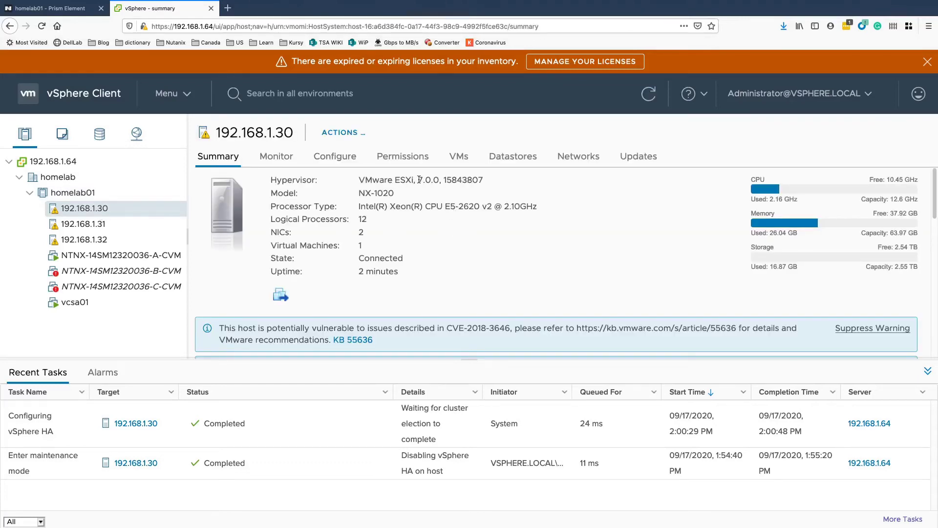
pyautogui.click(112, 223)
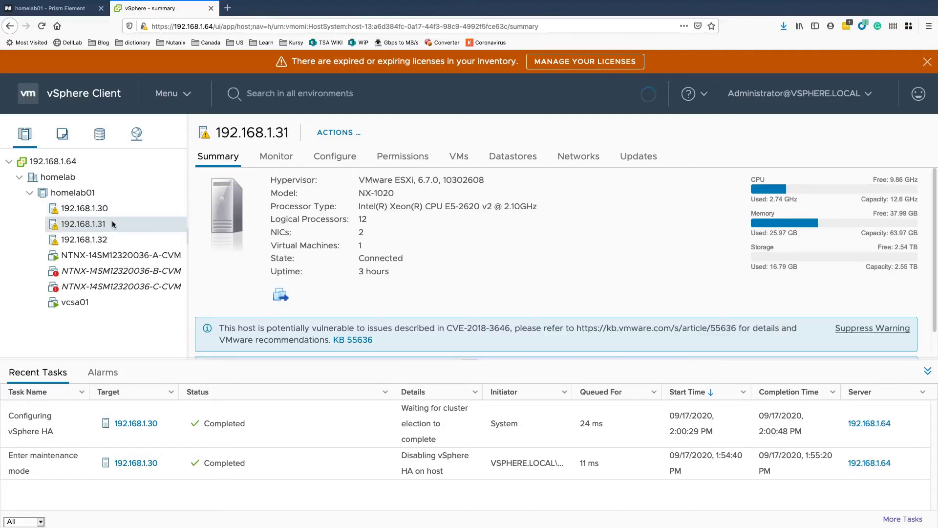
pyautogui.click(113, 239)
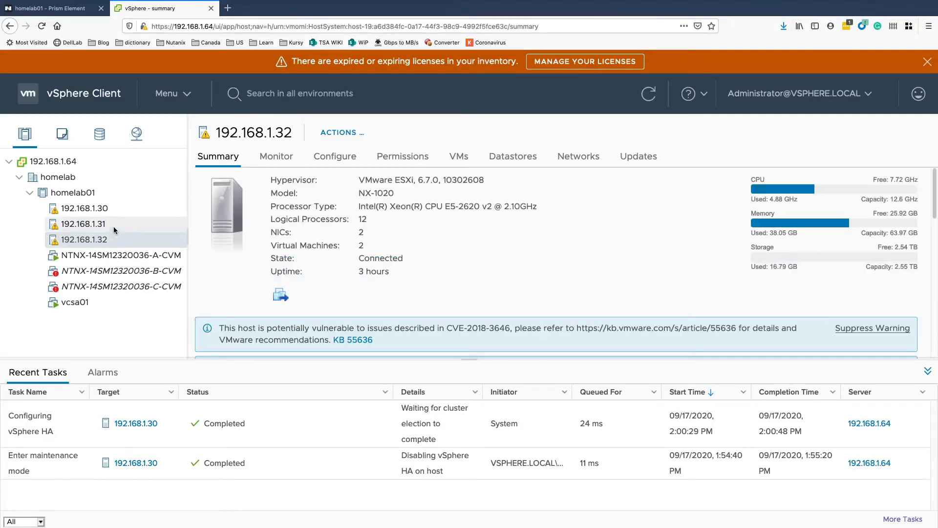
pyautogui.click(114, 227)
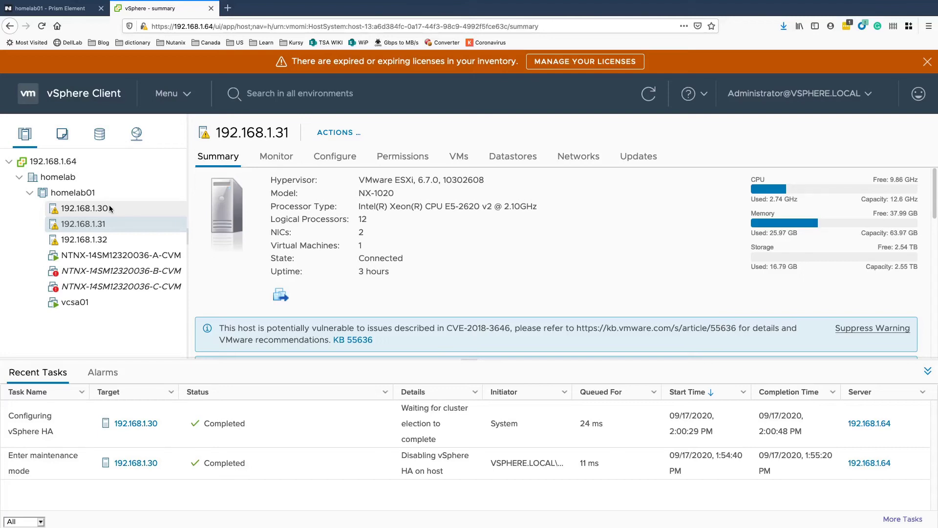
pyautogui.click(109, 209)
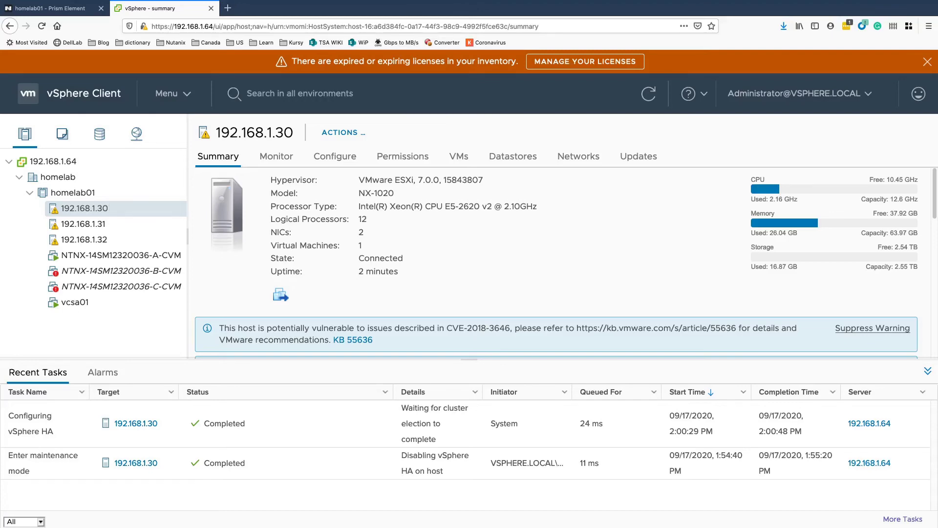
pyautogui.hotkey('ctrl', 'pageup')
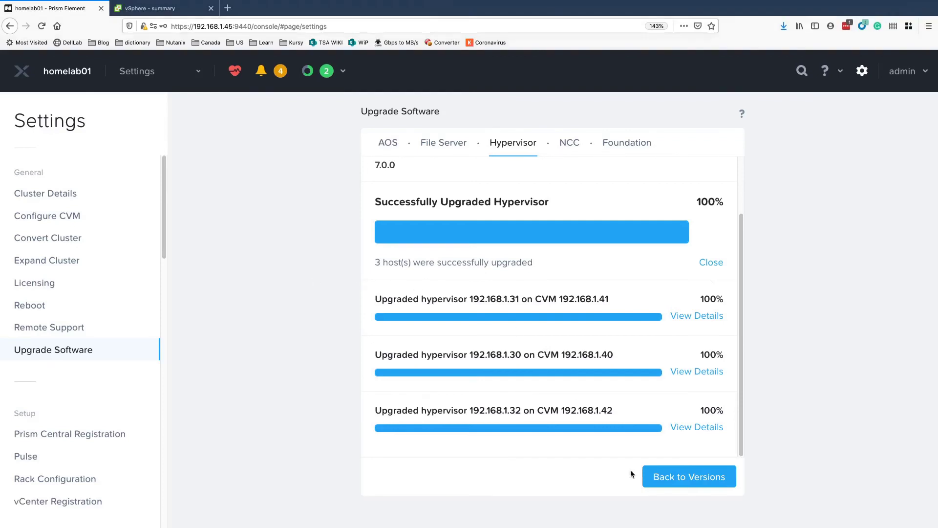
# - Go from the 100% upgrade status back to the versions page listing 7.0.0 as current
pyautogui.click(679, 482)
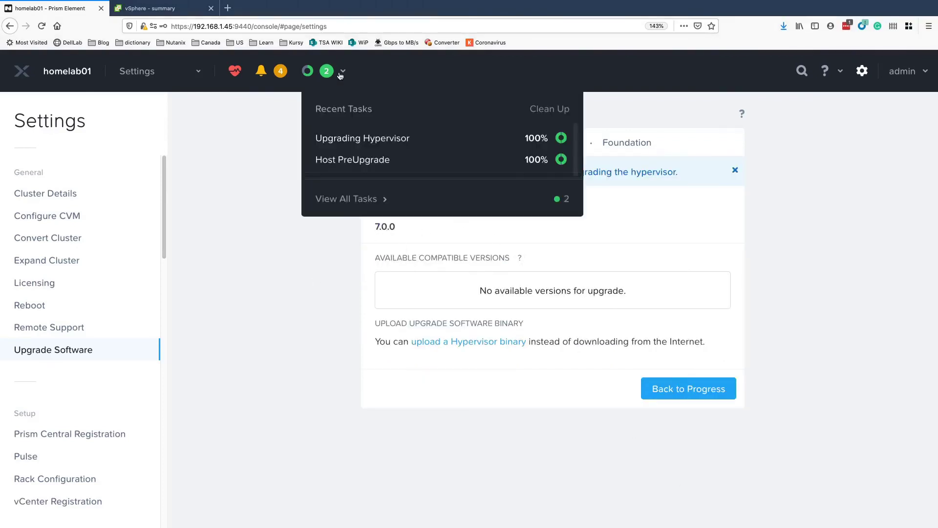
pyautogui.click(156, 9)
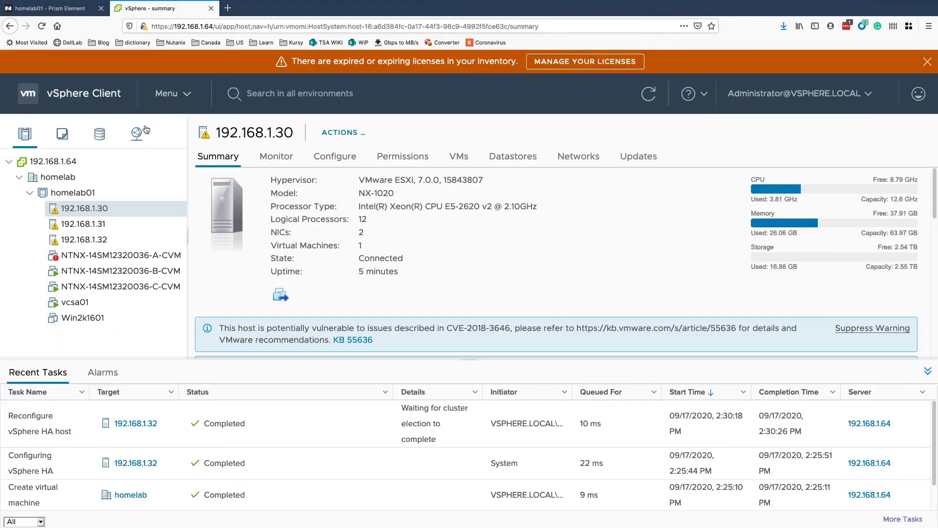
# - Check that homelab01's hosts .30, .31 and .32 each report ESXi 7.0.0, build 15843807
pyautogui.click(71, 194)
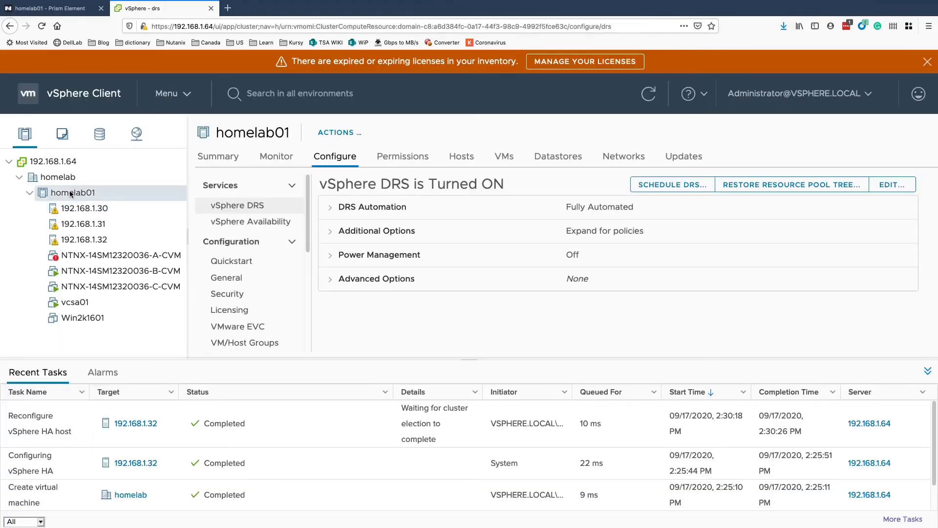
pyautogui.click(76, 209)
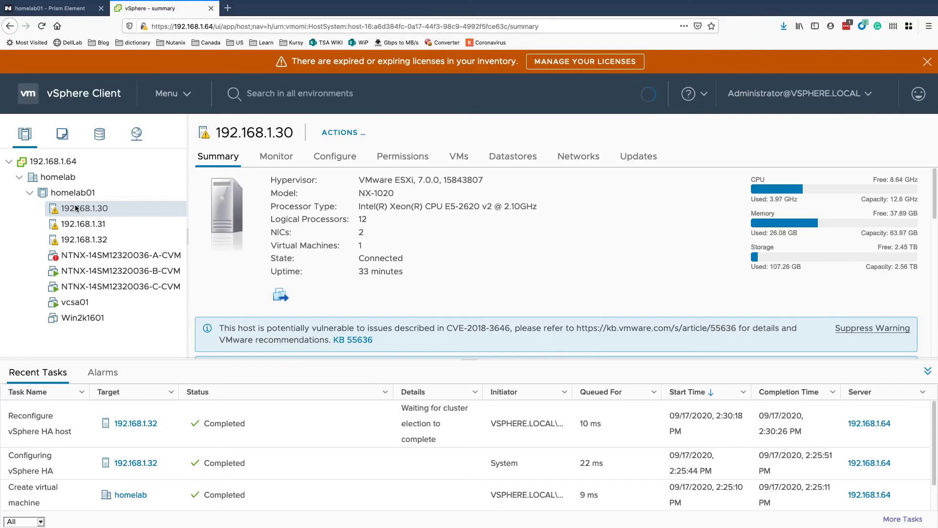
pyautogui.click(86, 229)
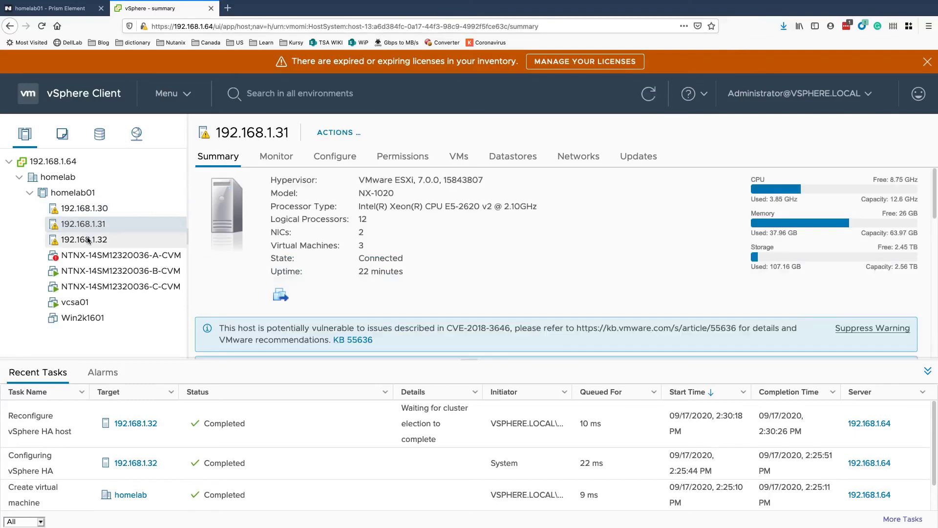
pyautogui.click(88, 240)
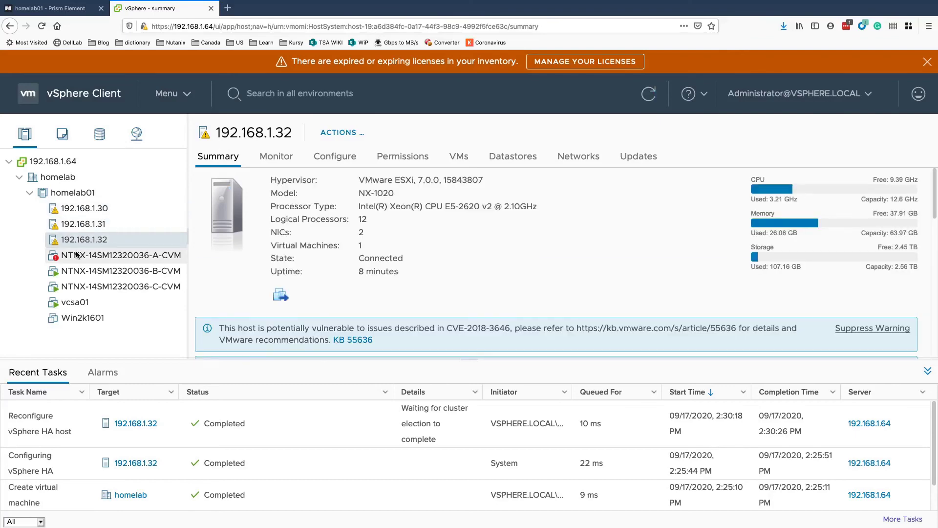